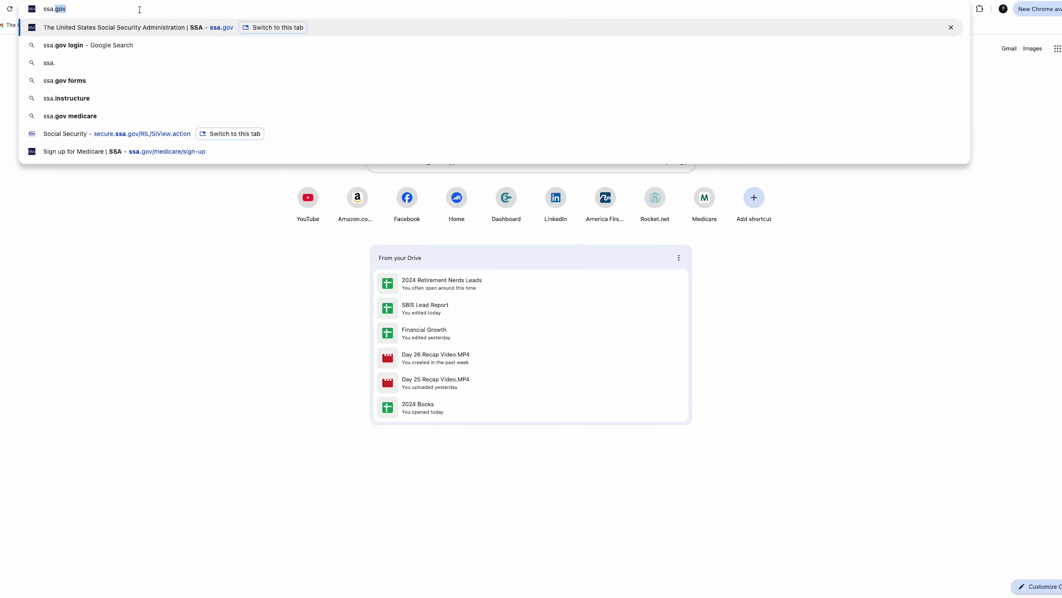
# Load ssa.gov, go to Sign in, and choose 'Create an account with Login.gov'
pyautogui.write('v')
pyautogui.press('Return')
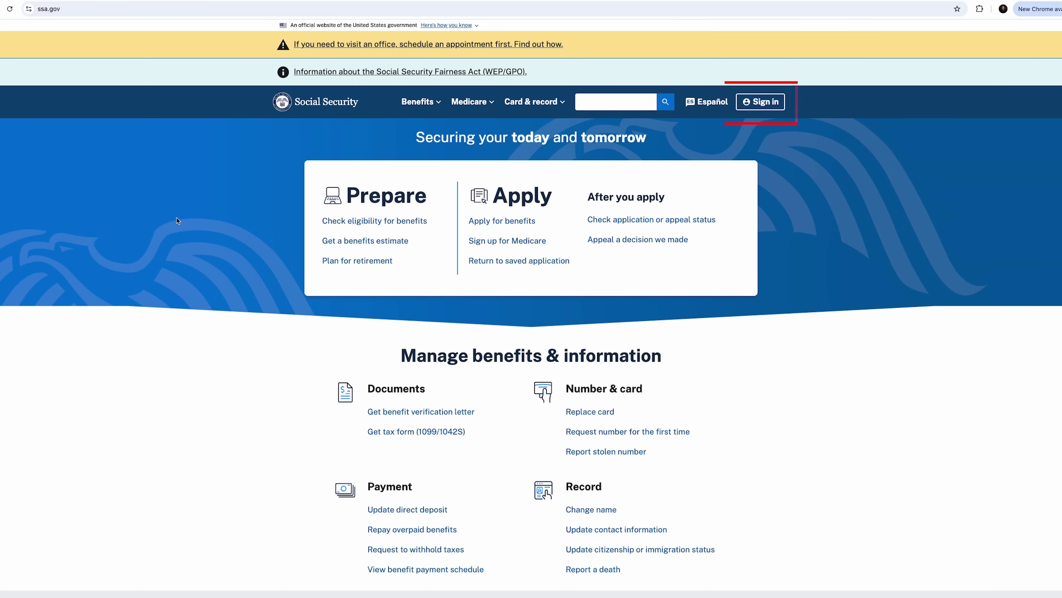
pyautogui.click(763, 103)
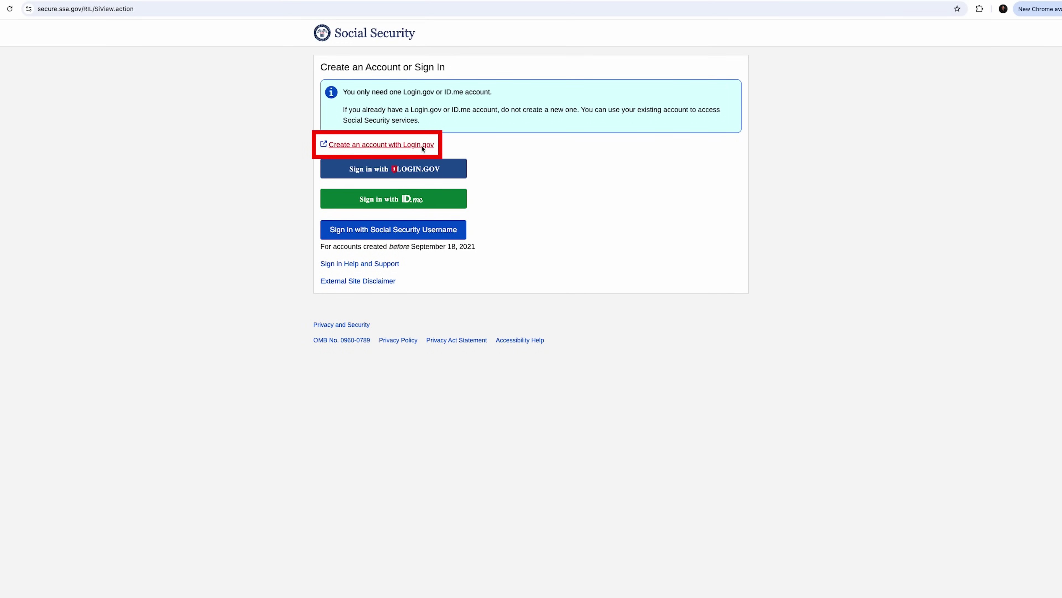
pyautogui.click(412, 145)
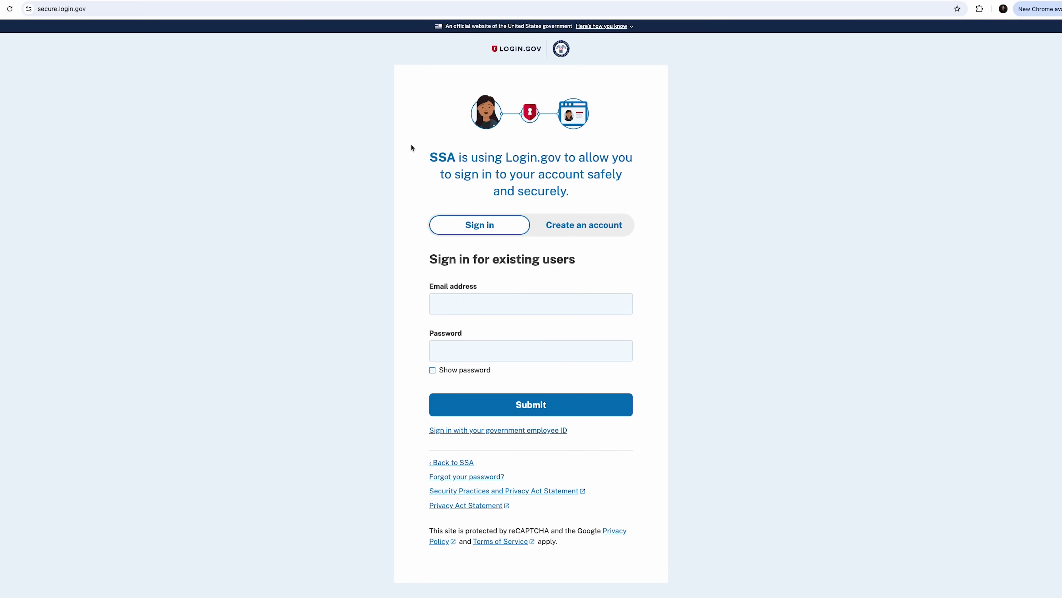
# Submit a new Login.gov account request with an email address, accepting the Rules of Use
pyautogui.click(585, 227)
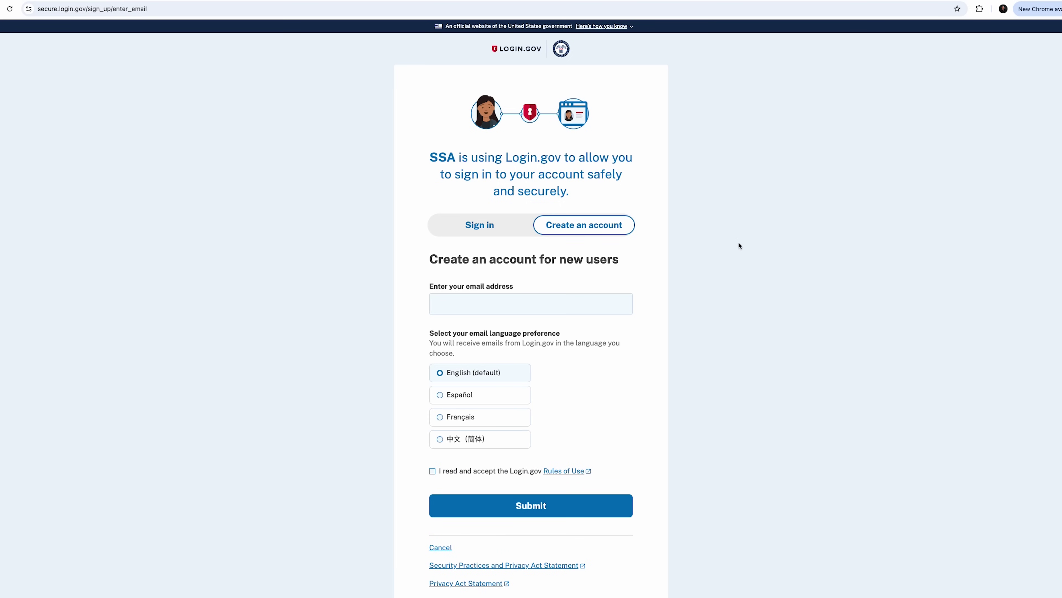
pyautogui.click(488, 308)
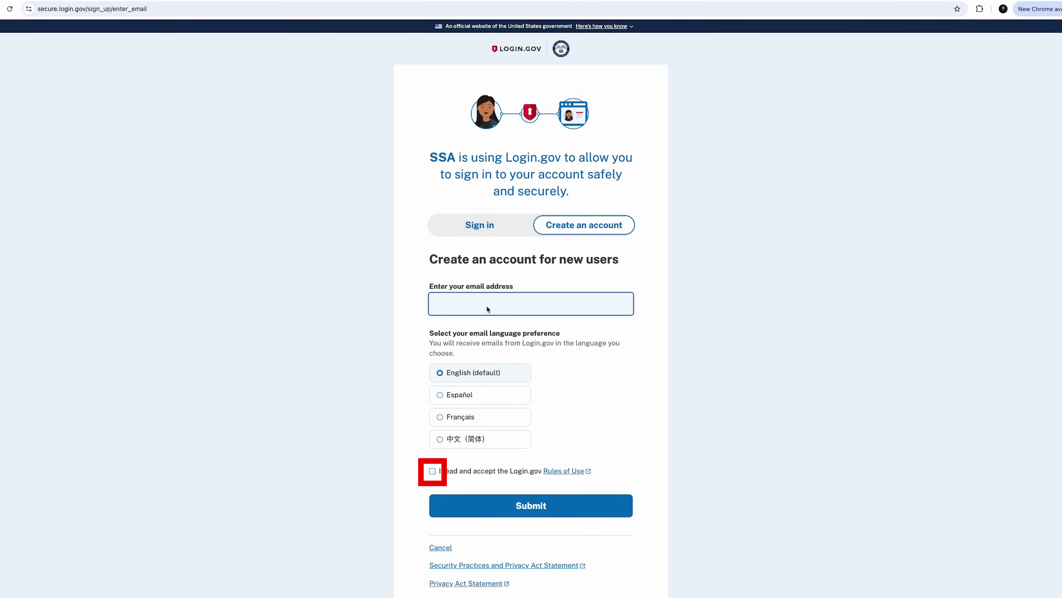
pyautogui.click(432, 471)
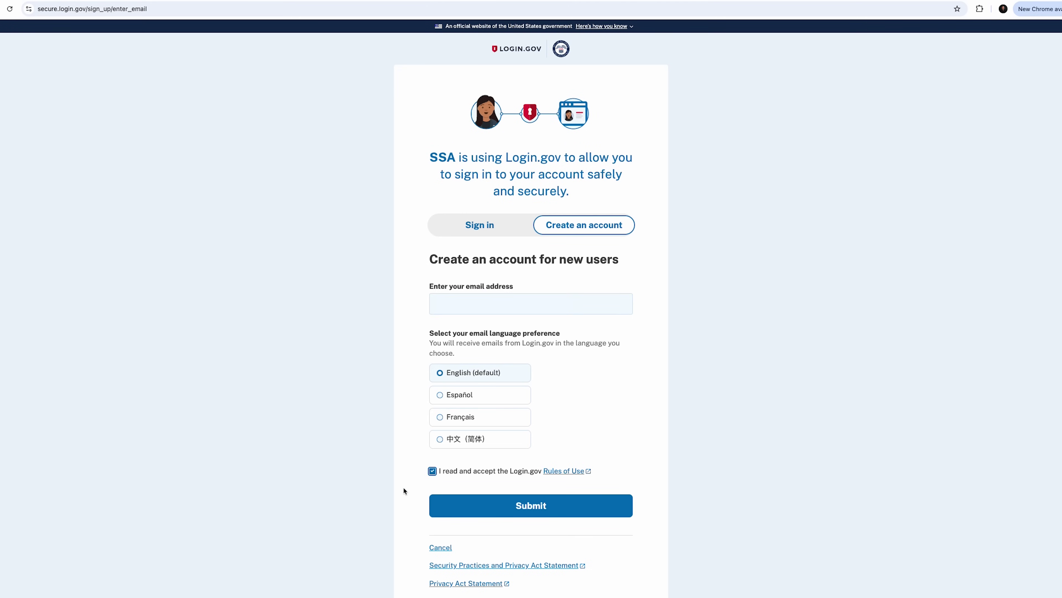
pyautogui.click(525, 507)
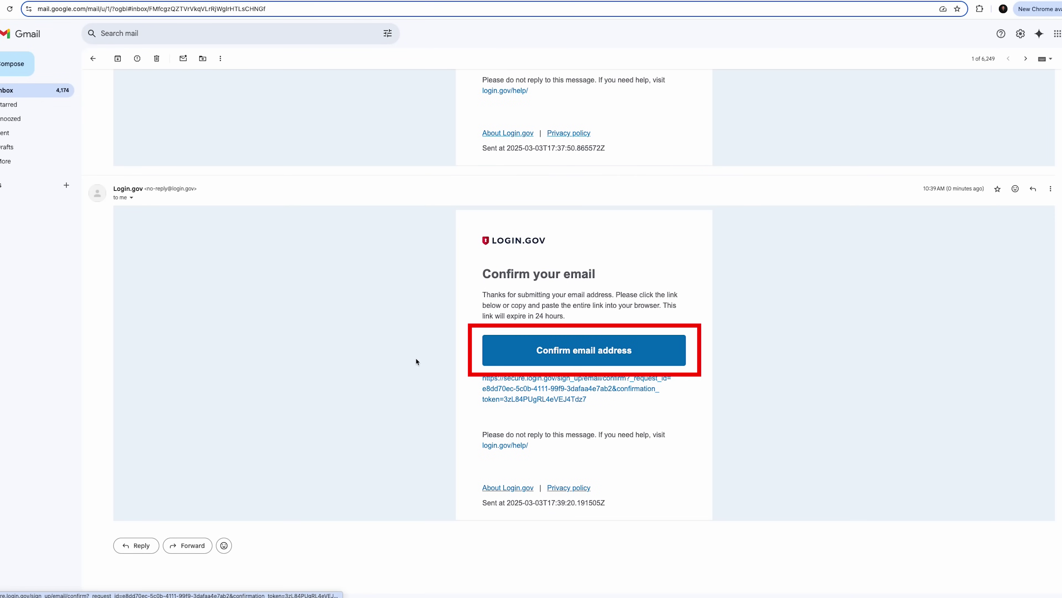
# Confirm the email address using the button in Login.gov's Gmail message
pyautogui.click(575, 356)
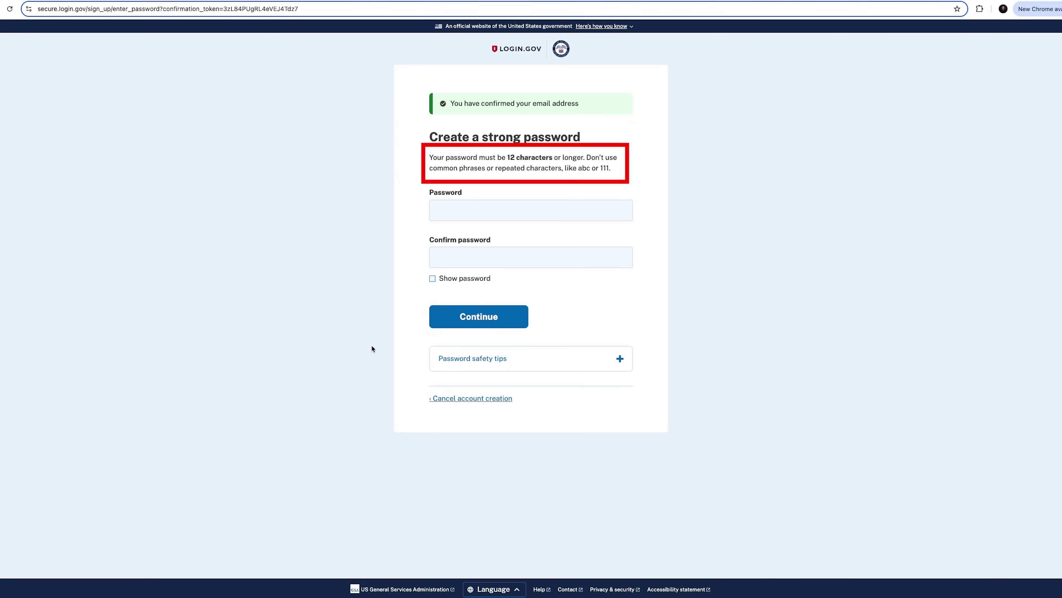
# Enter and confirm a 12+ character account password, then continue
pyautogui.click(594, 219)
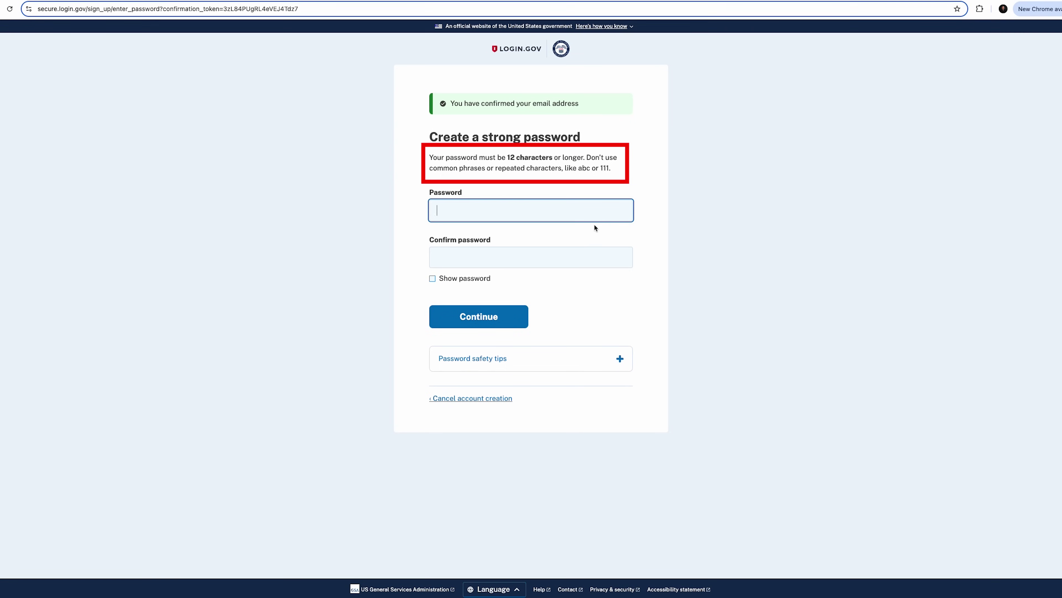
pyautogui.write('••••••••')
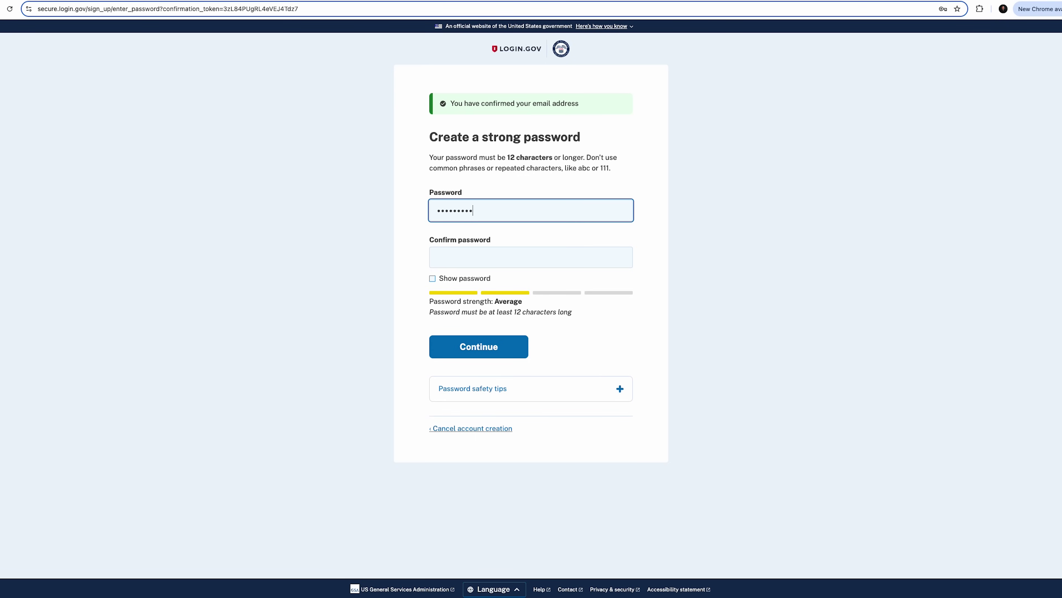
pyautogui.write('•')
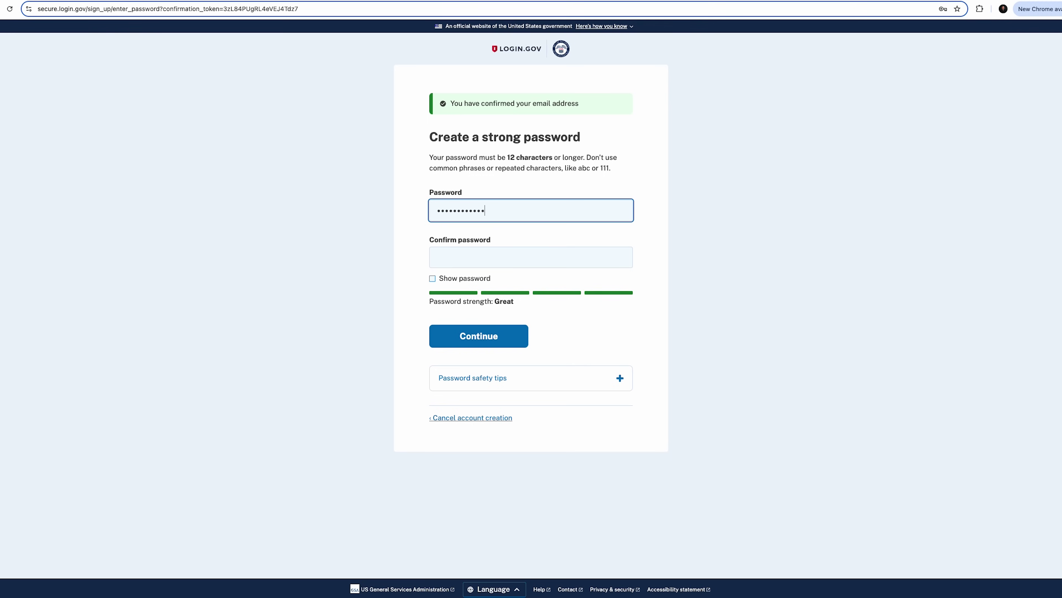
pyautogui.write('•••••')
pyautogui.press('Tab')
pyautogui.hotkey('ctrl', 'v')
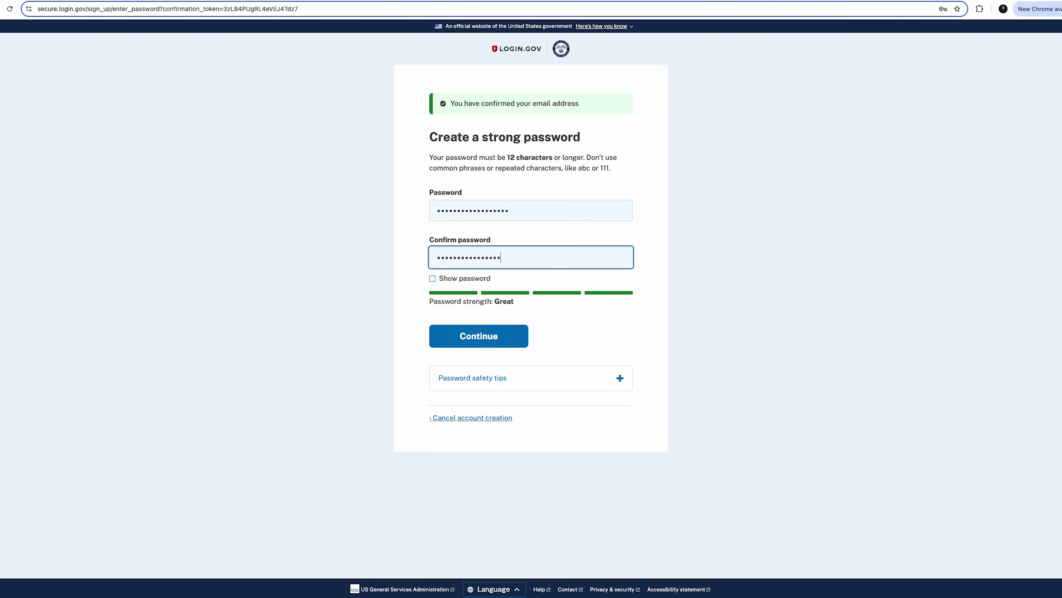
pyautogui.click(488, 342)
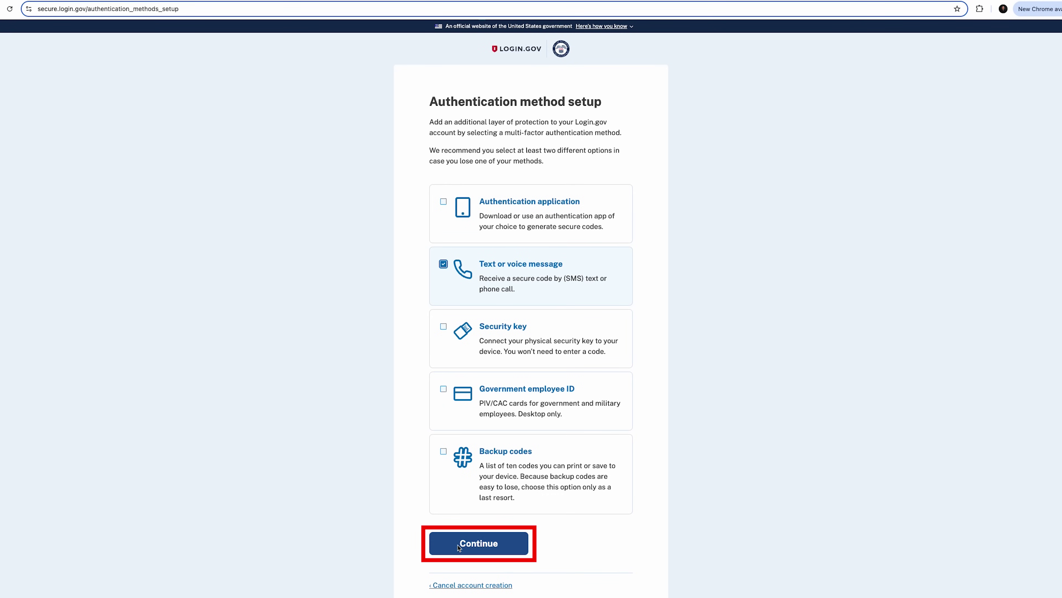
# Verify a phone number with a one-time text code and skip adding a second method
pyautogui.click(479, 549)
pyautogui.click(490, 194)
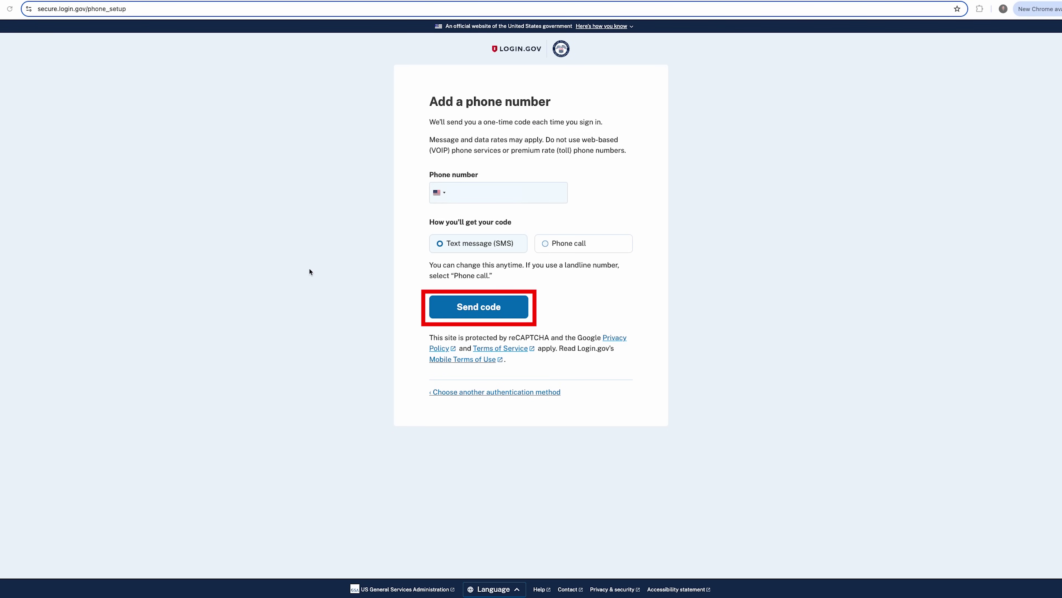
pyautogui.click(478, 308)
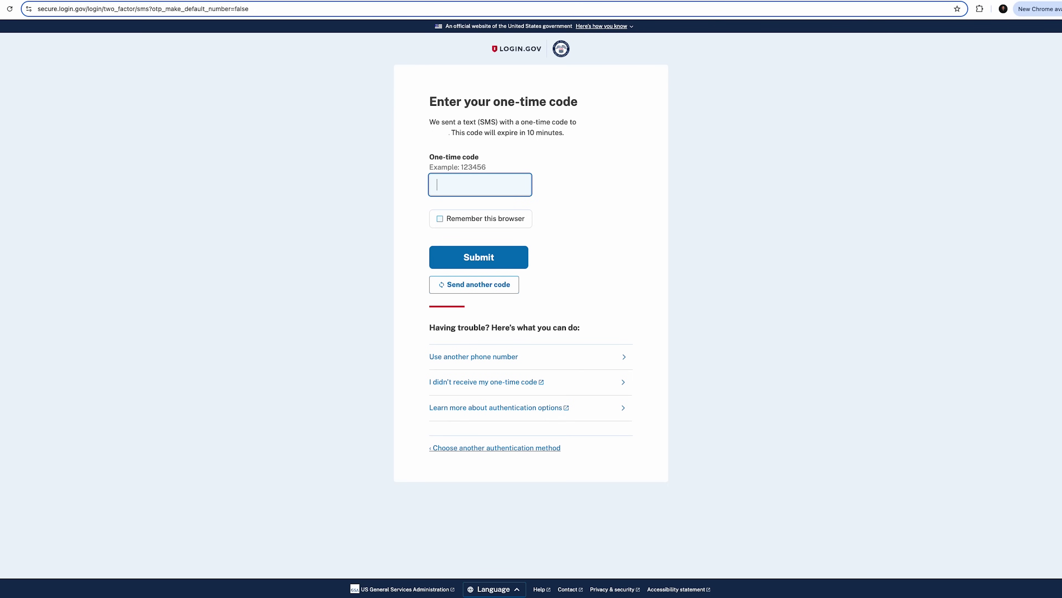
pyautogui.click(484, 190)
pyautogui.click(498, 260)
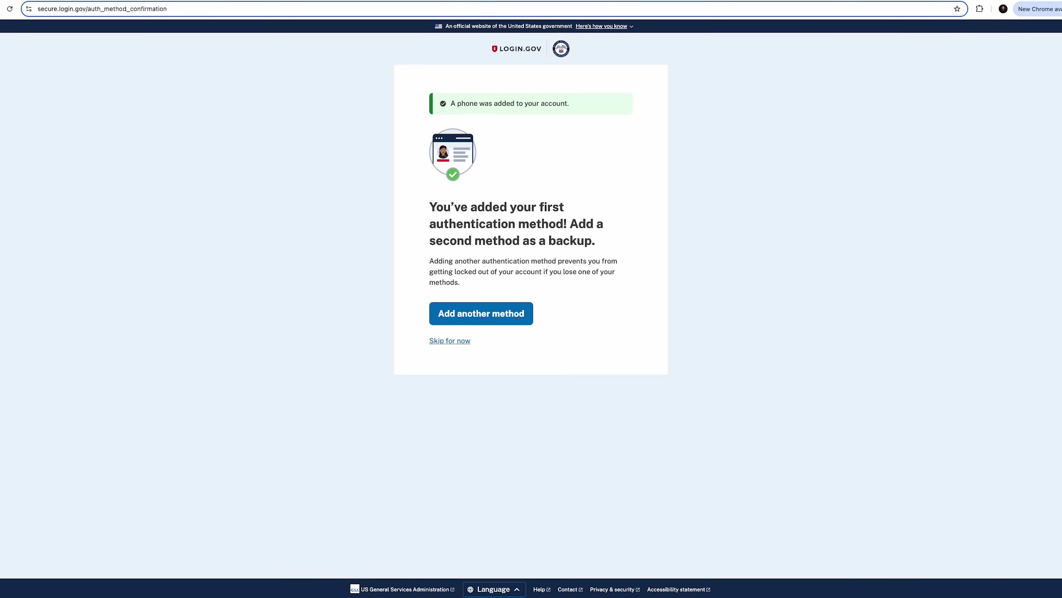
pyautogui.click(449, 342)
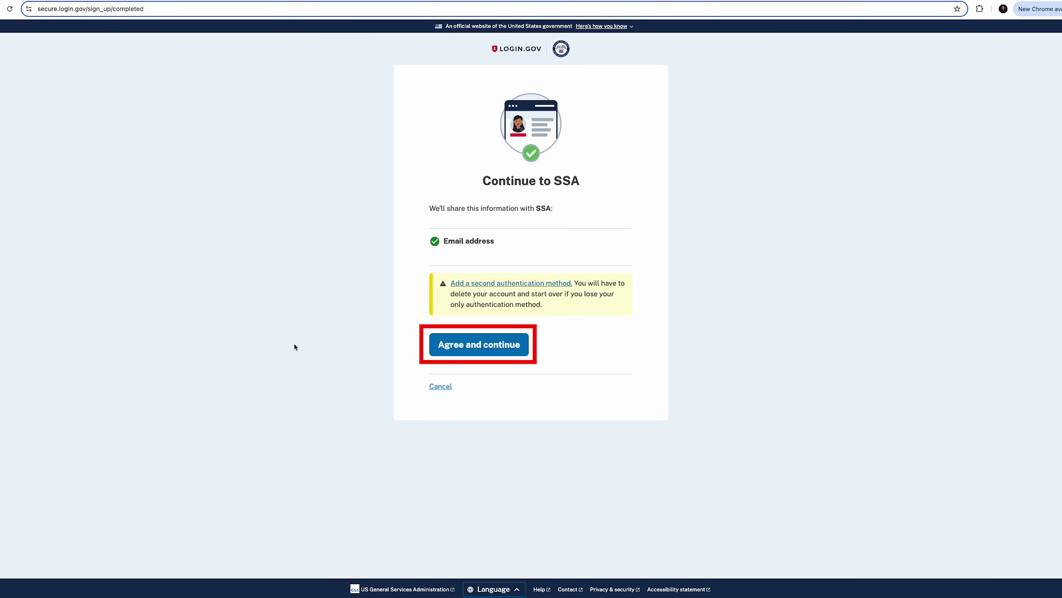
# Consent to share the email with SSA, then agree to the Terms of Service and continue
pyautogui.click(503, 345)
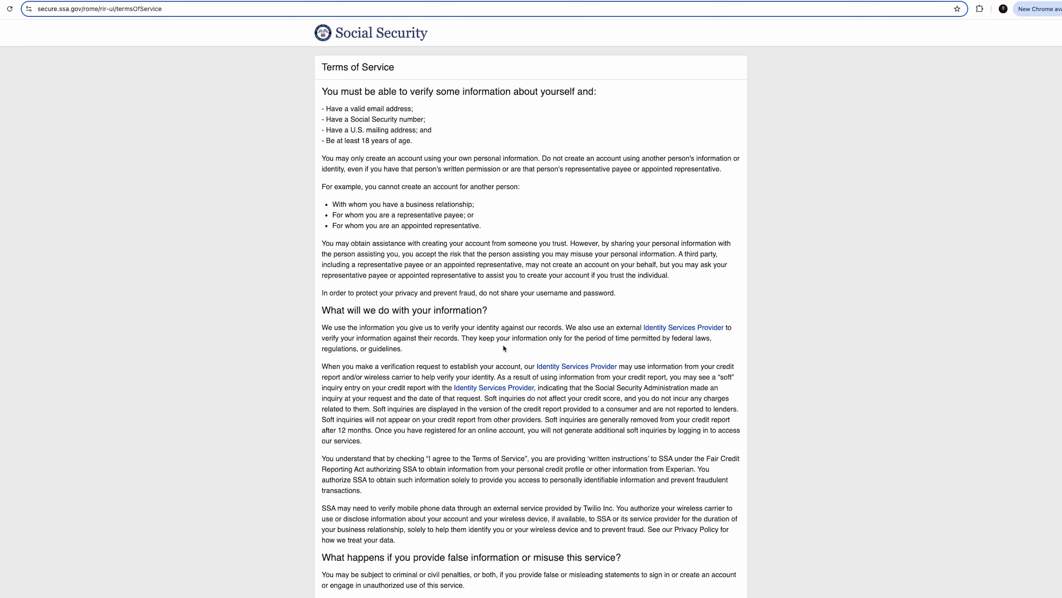
pyautogui.scroll(-7, 419, 354)
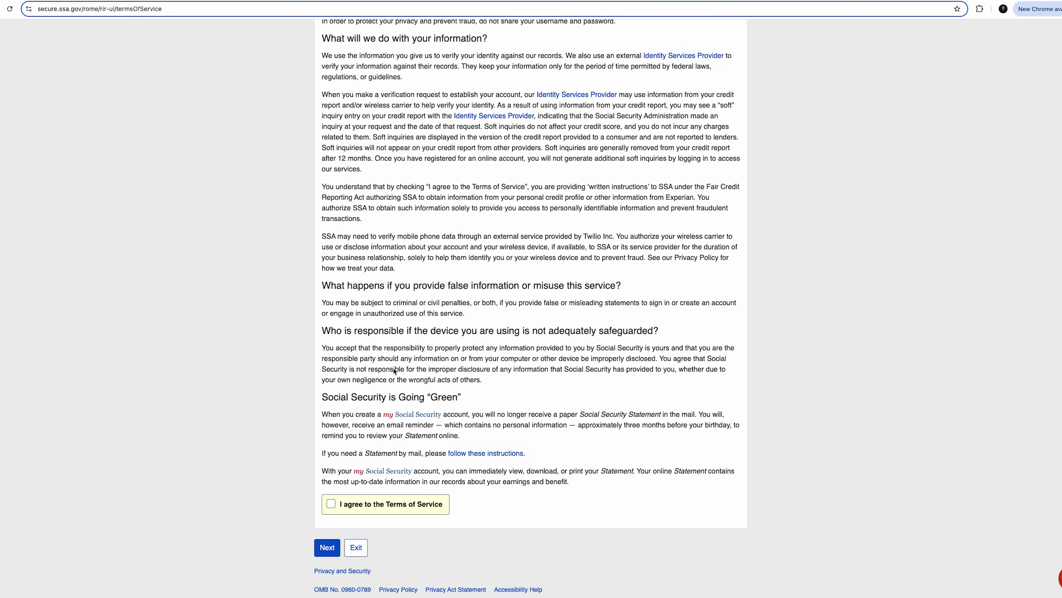
pyautogui.scroll(1, 397, 372)
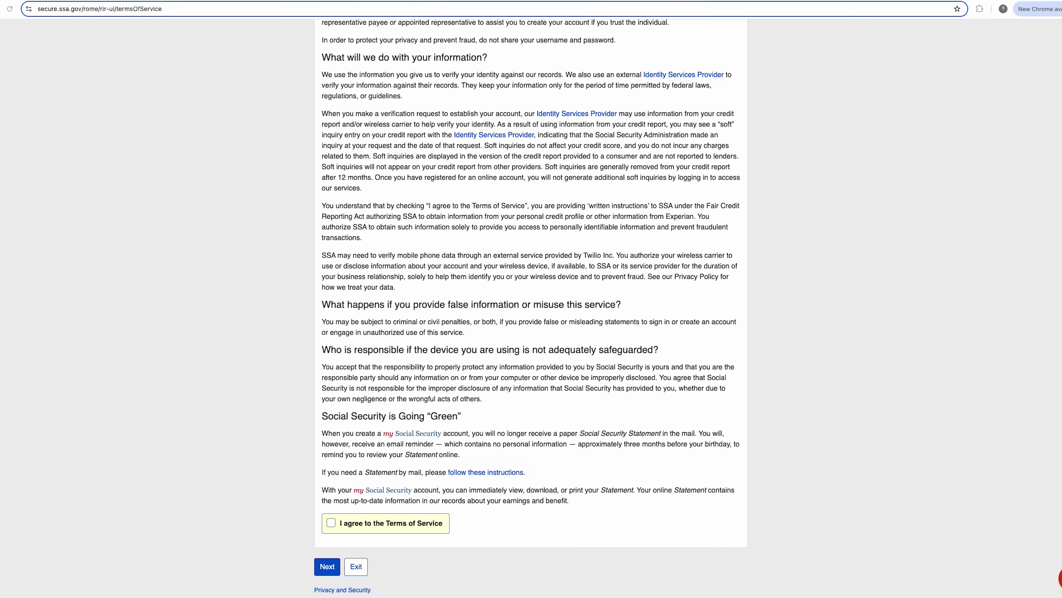
pyautogui.click(339, 532)
pyautogui.click(327, 566)
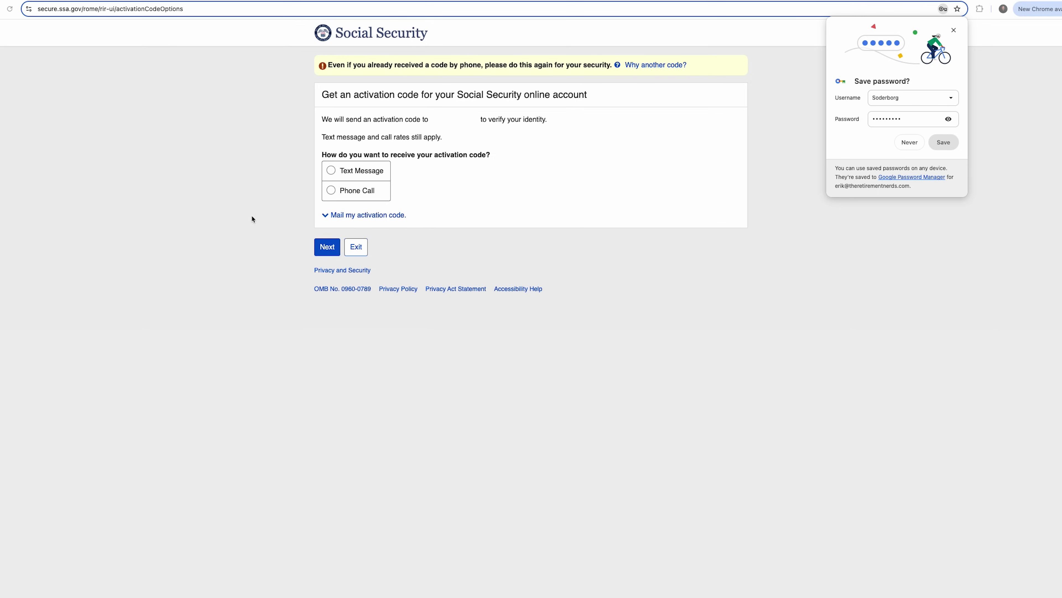
# Request the my Social Security activation code by text message
pyautogui.click(331, 171)
pyautogui.click(327, 246)
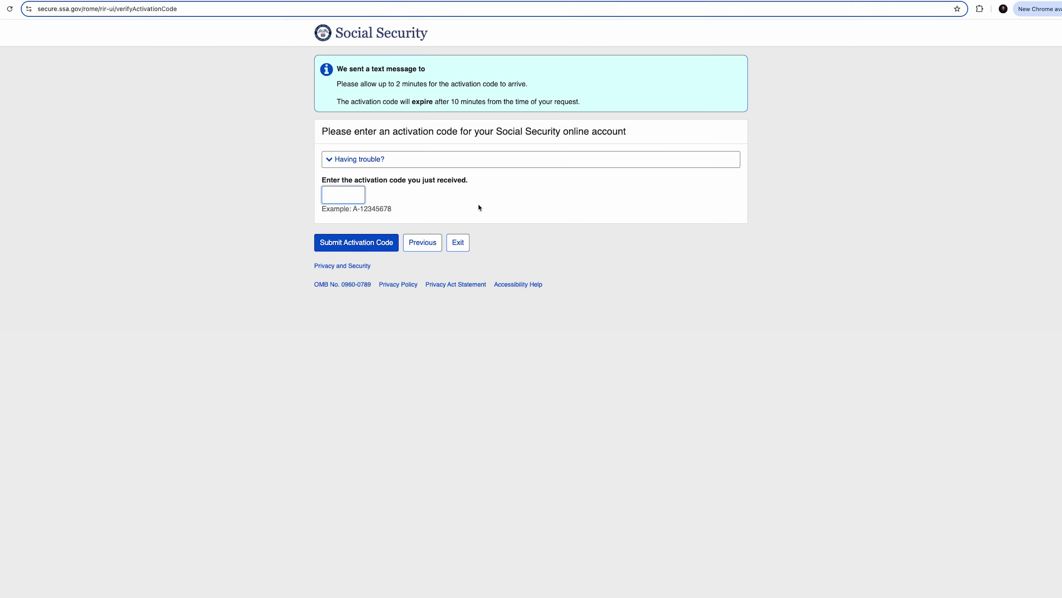
# Enter the activation code received by text message
pyautogui.write('A')
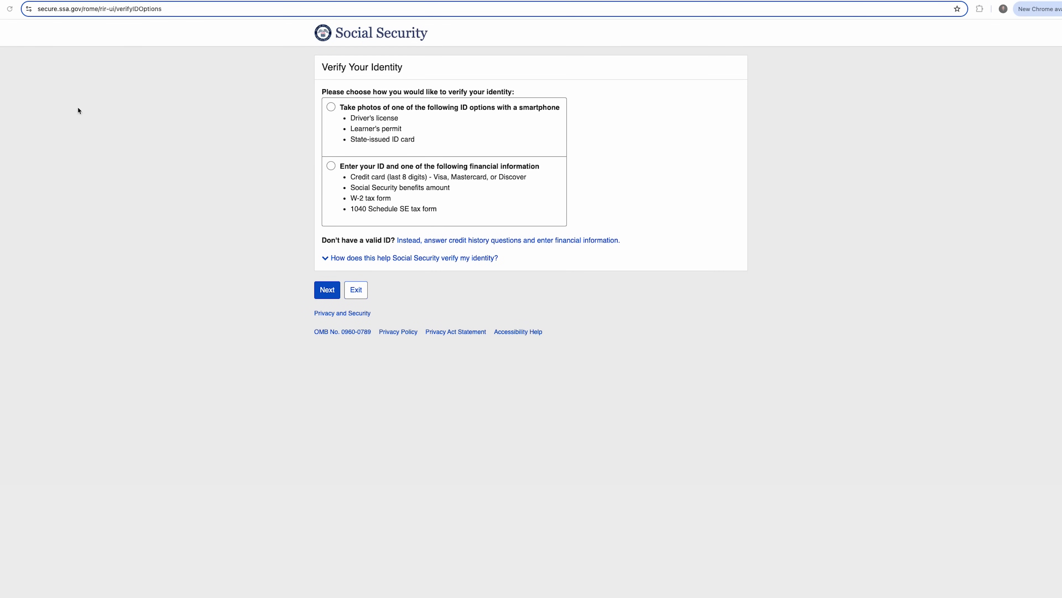
# Choose to verify identity with smartphone photos of an ID and continue
pyautogui.click(331, 107)
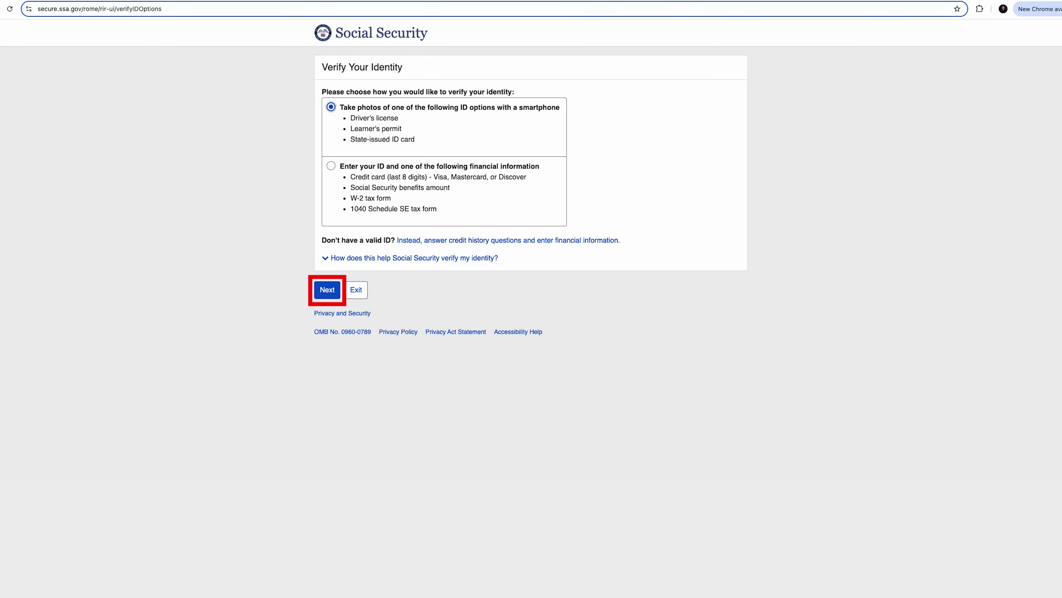
pyautogui.click(322, 290)
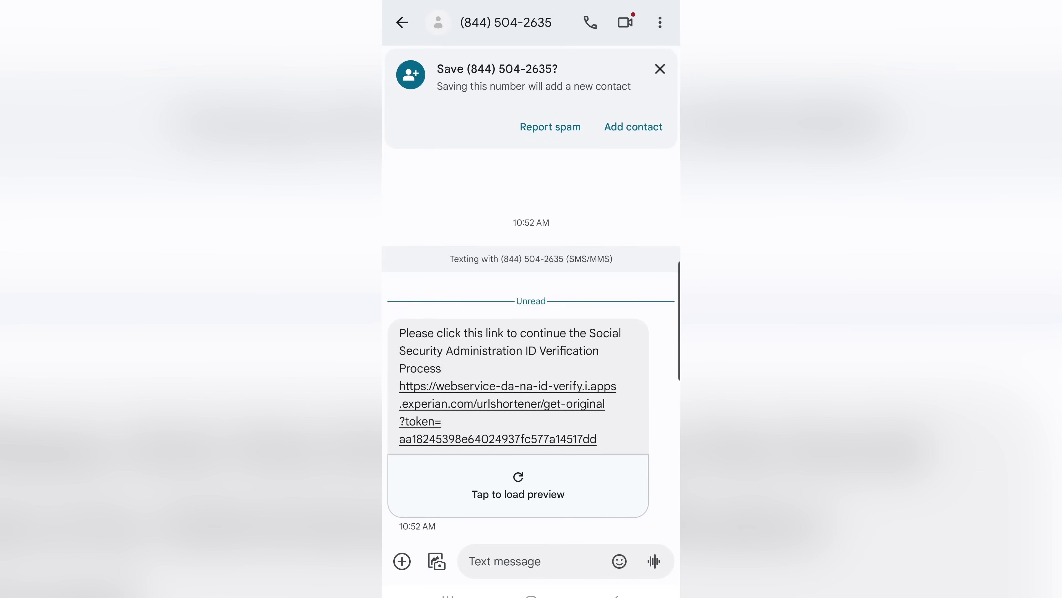
# From the SMS link, start Experian verification with a state-issued driver's license and begin photographing it
pyautogui.click(433, 396)
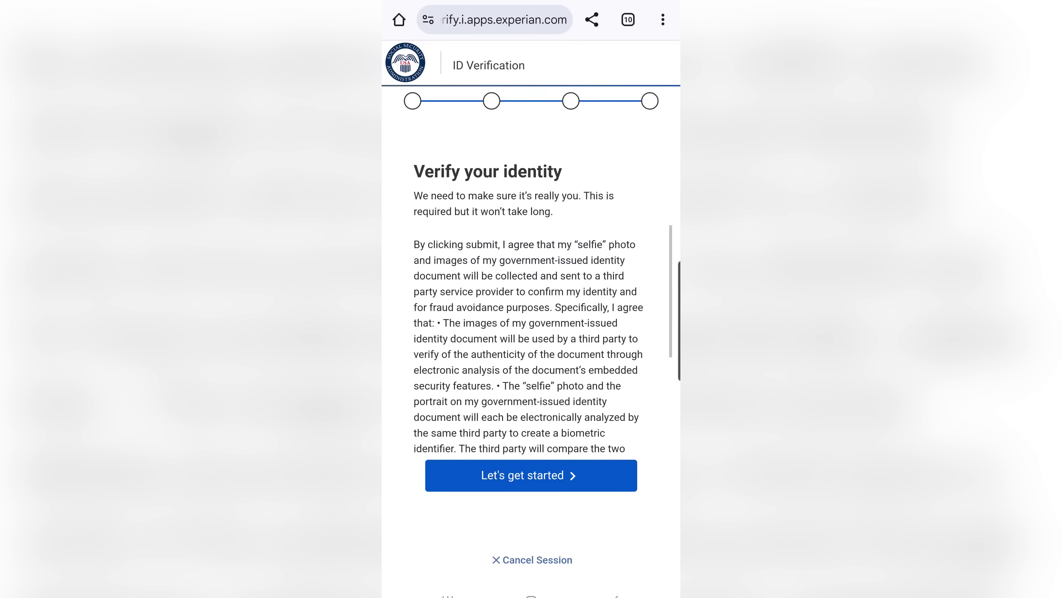
pyautogui.click(576, 471)
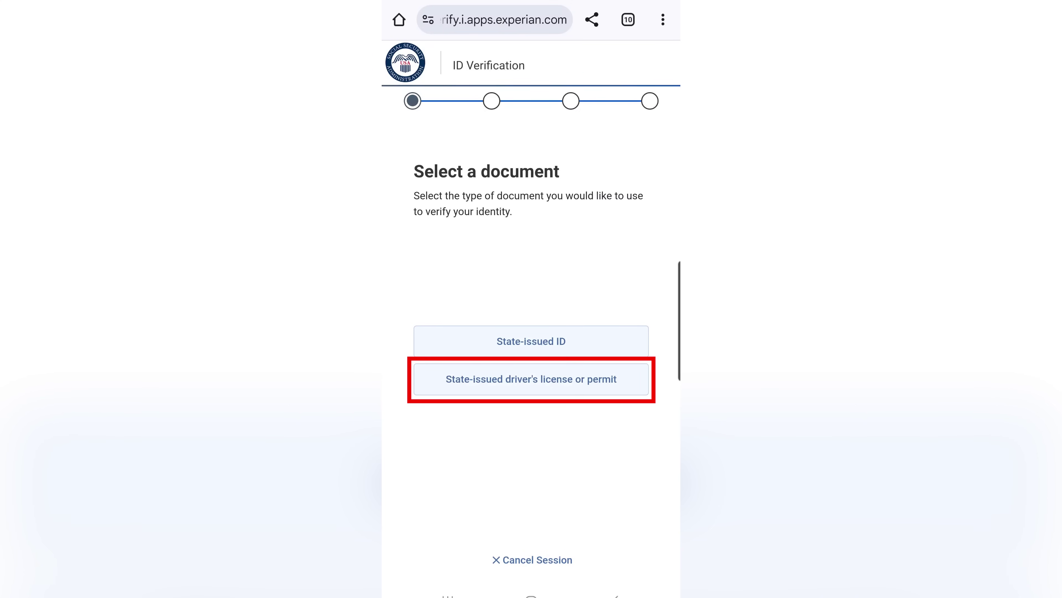
pyautogui.click(483, 374)
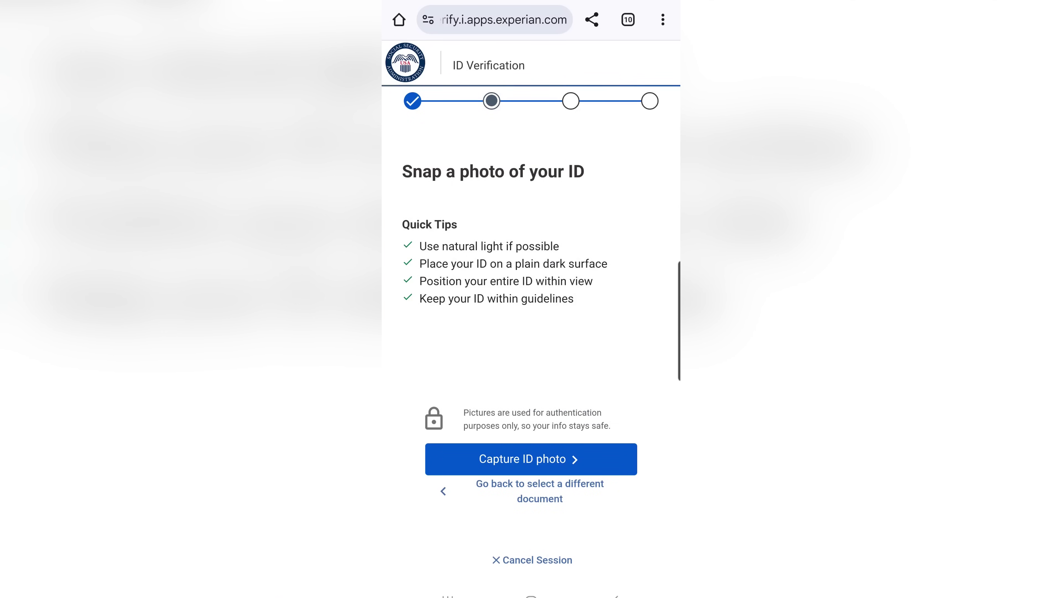
pyautogui.click(499, 461)
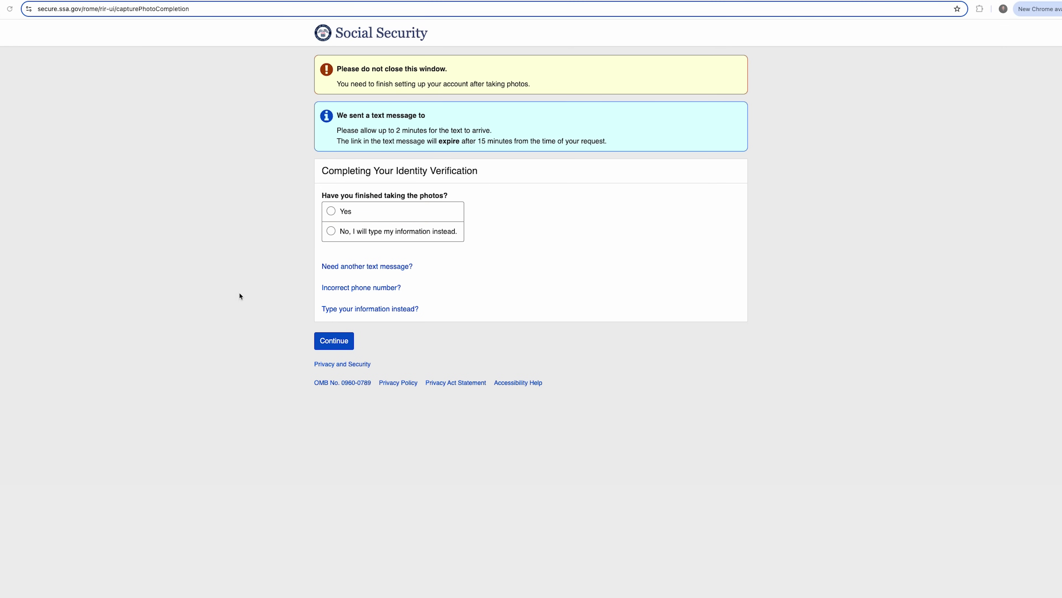
# Confirm the ID photos with Yes, link the Login.gov account, and agree to the Terms of Service
pyautogui.click(330, 211)
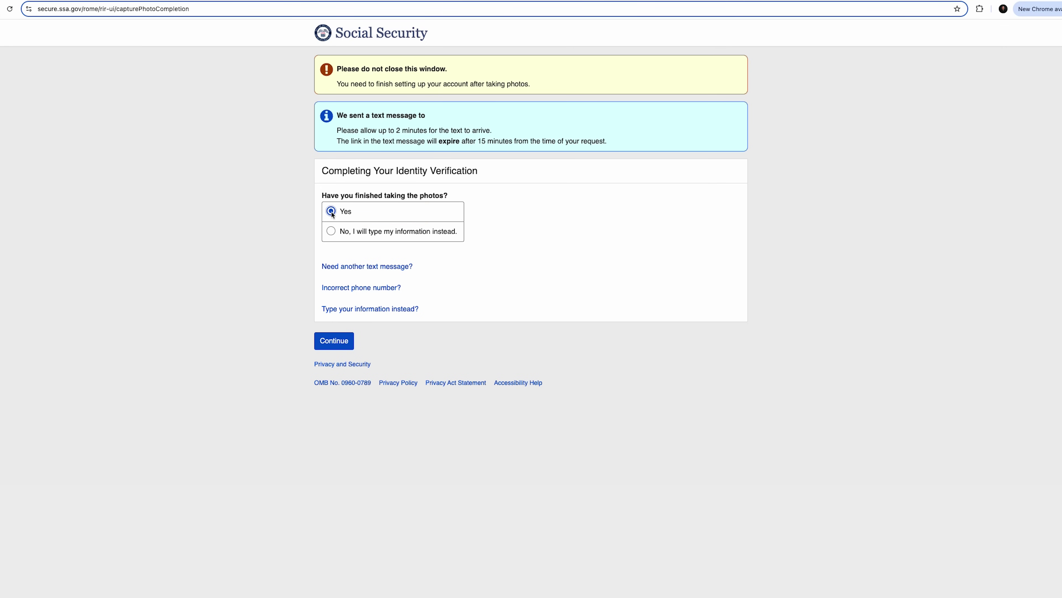
pyautogui.click(342, 343)
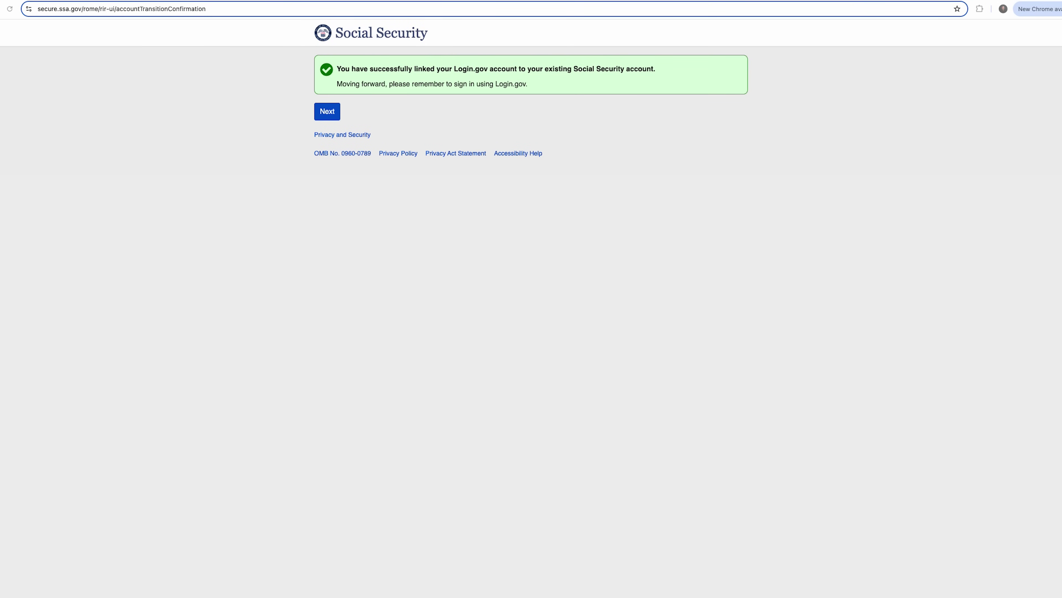
pyautogui.click(327, 111)
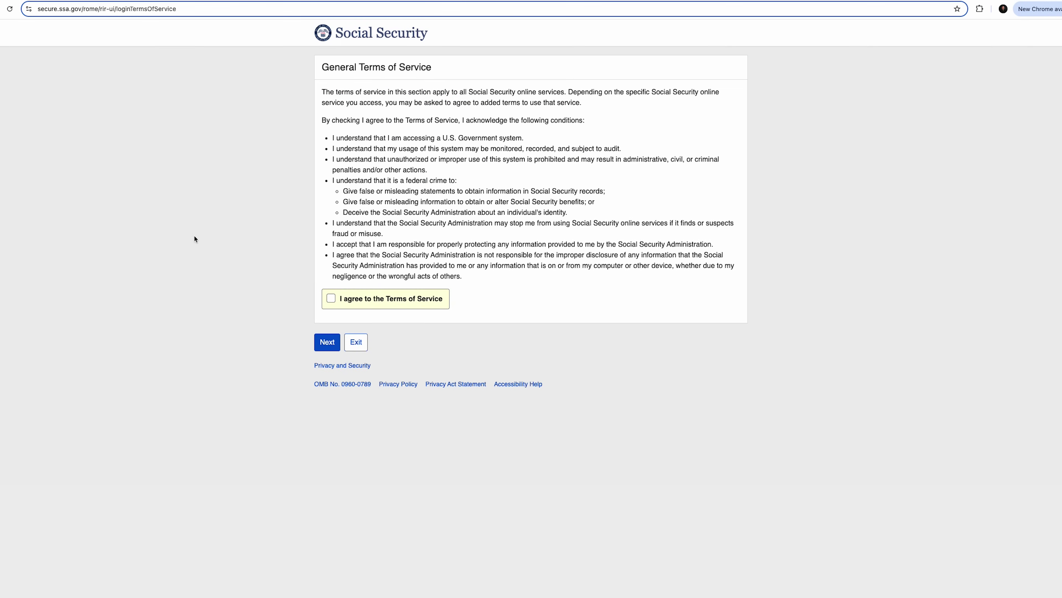
pyautogui.click(331, 300)
pyautogui.click(328, 341)
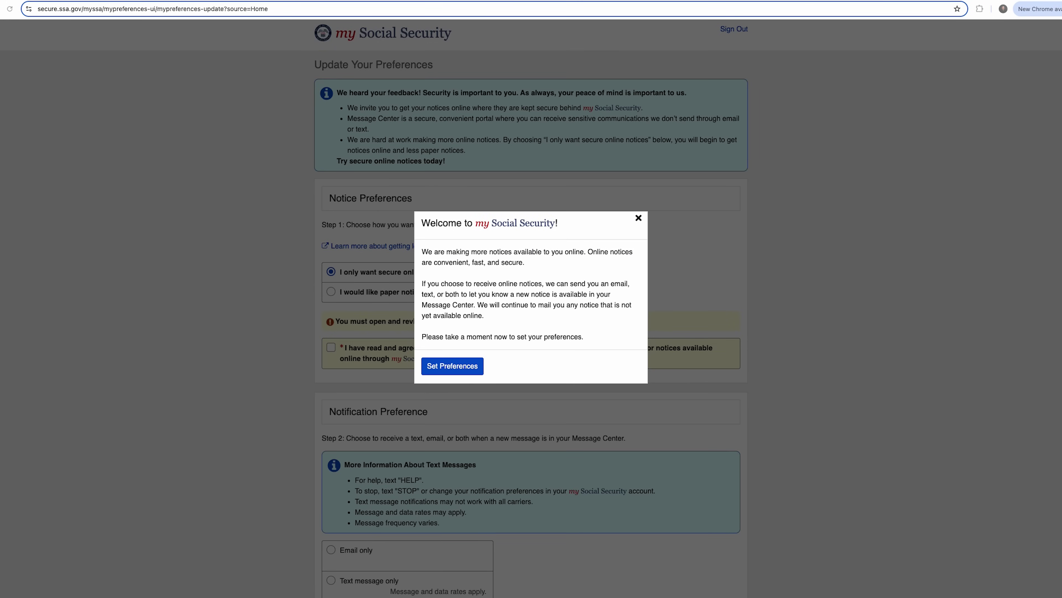
# Review the Authorization Agreement and save secure online notices only with Email-only notifications
pyautogui.click(453, 367)
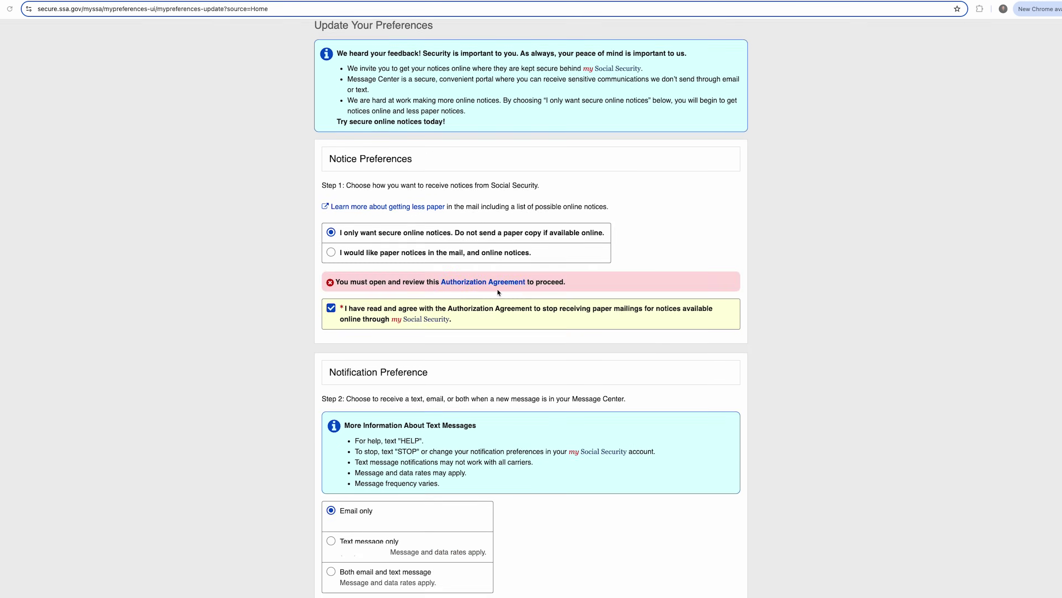
pyautogui.click(483, 284)
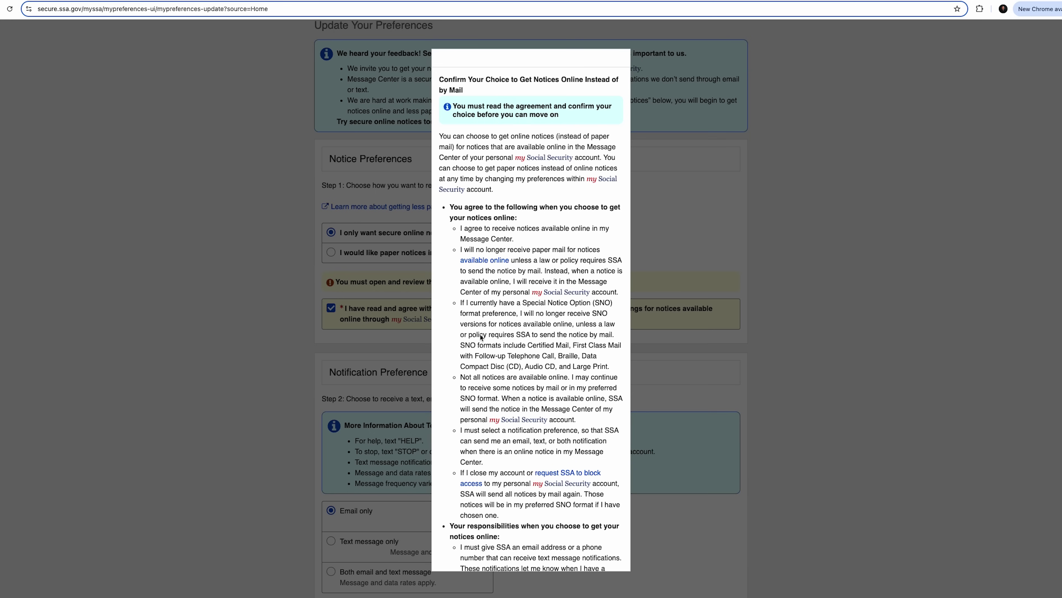
pyautogui.scroll(-5, 479, 343)
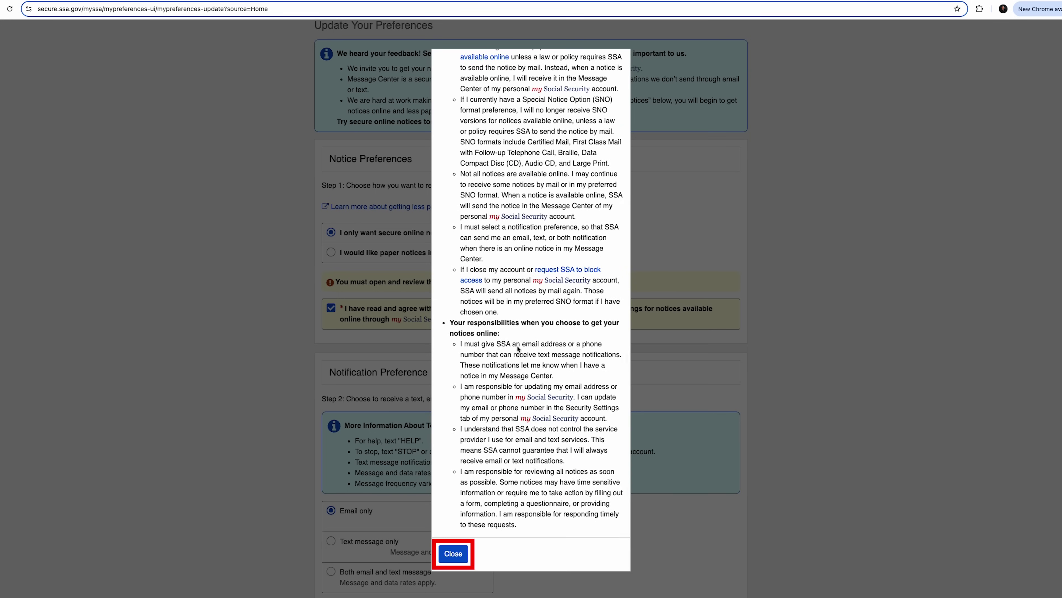
pyautogui.click(453, 553)
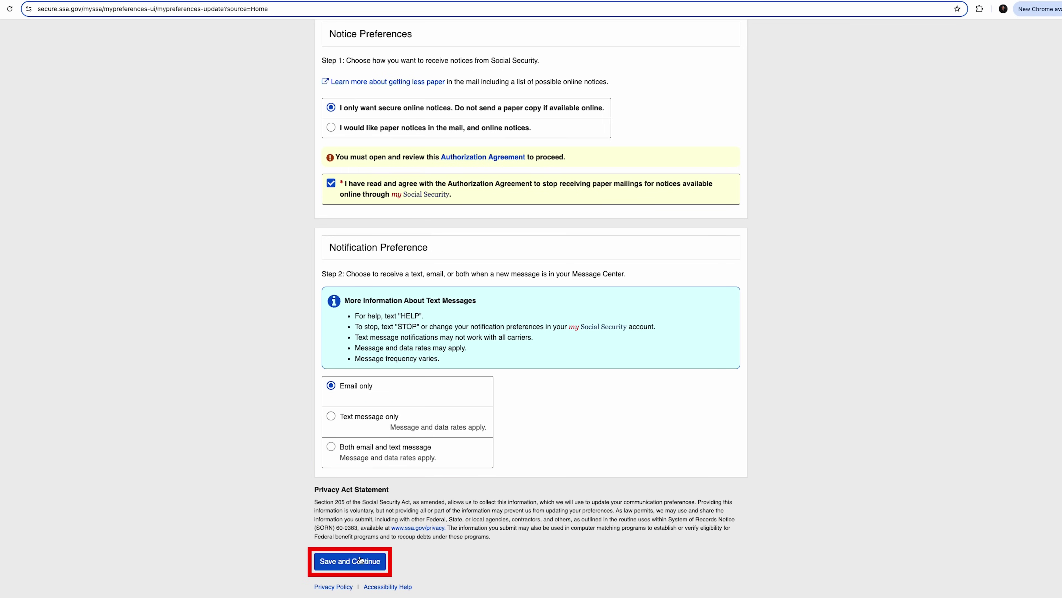
pyautogui.click(359, 560)
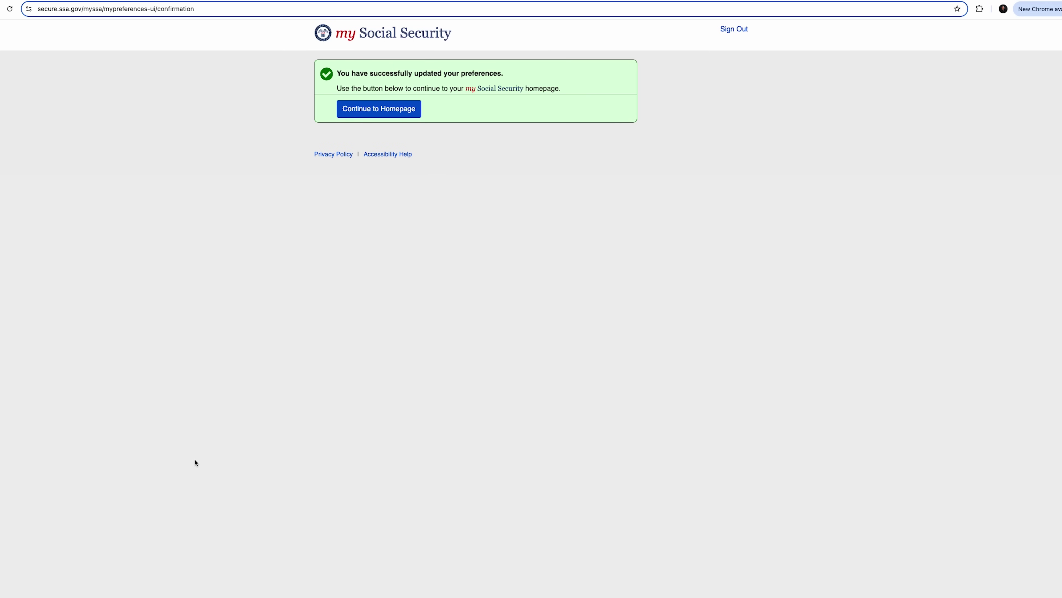